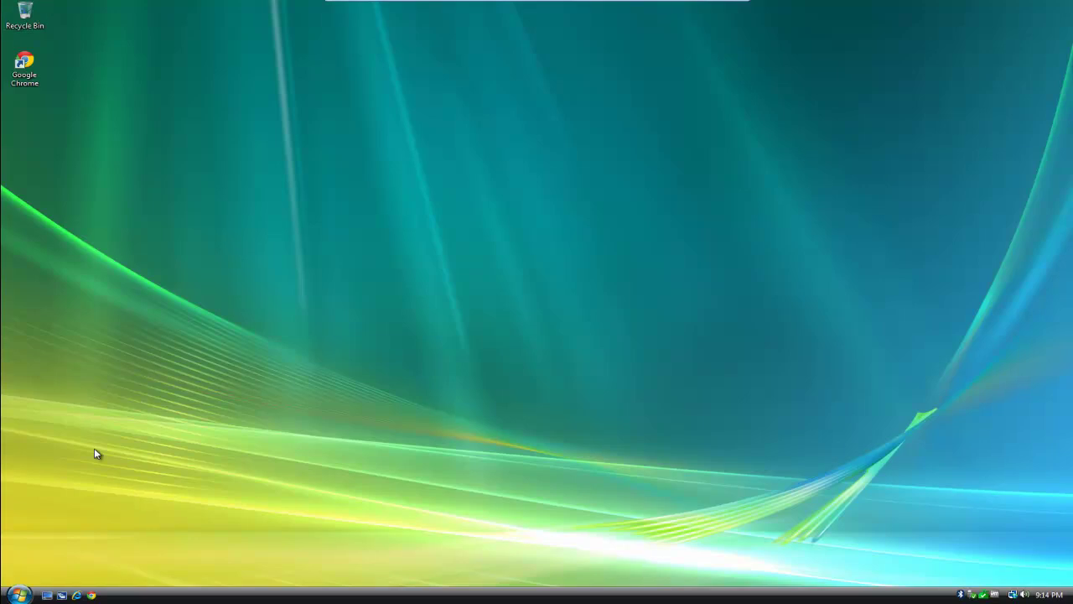
# Step: Open 'Create and format hard disk partitions' from System and Maintenance, approving the UAC prompt
pyautogui.click(19, 594)
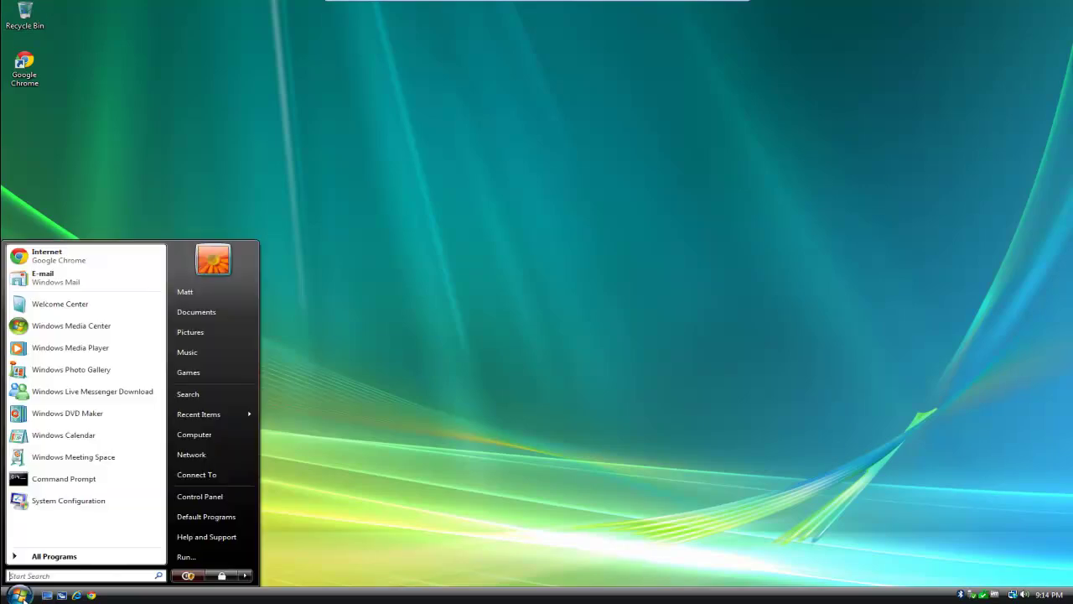
pyautogui.click(201, 496)
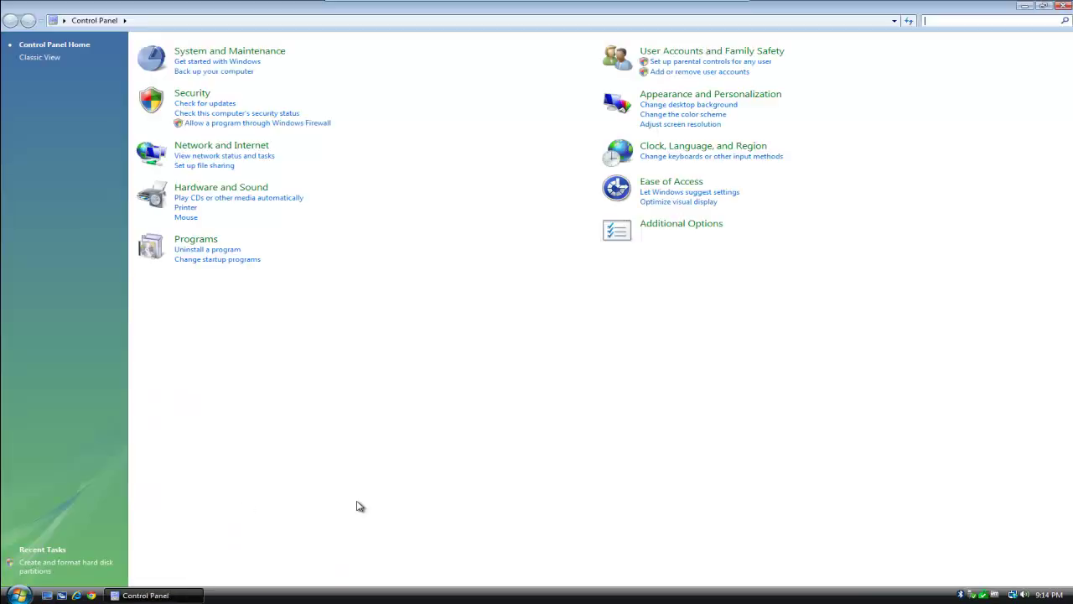
pyautogui.click(226, 52)
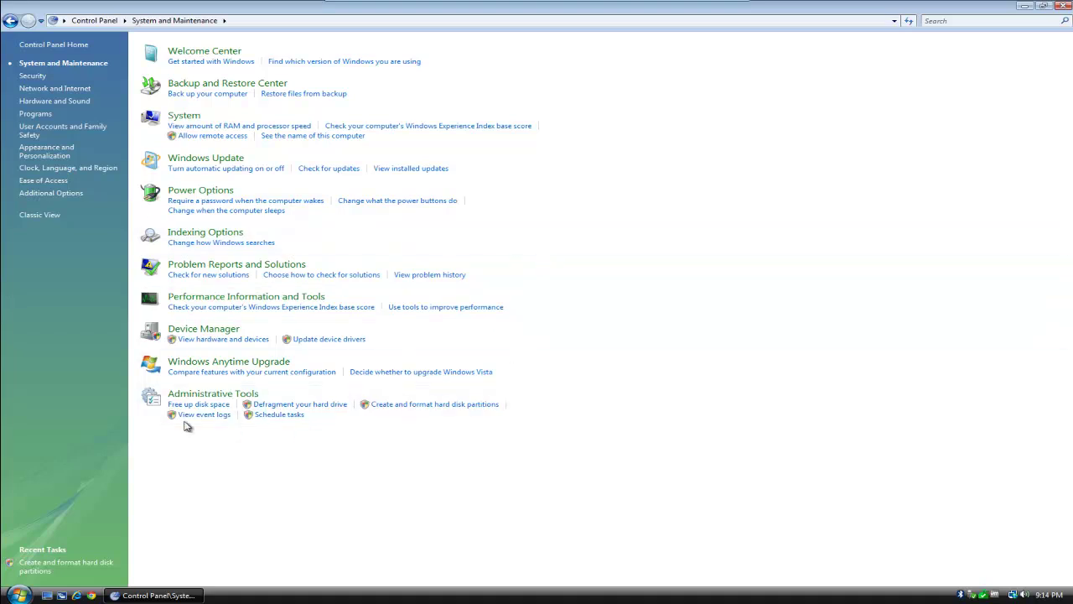
pyautogui.click(434, 409)
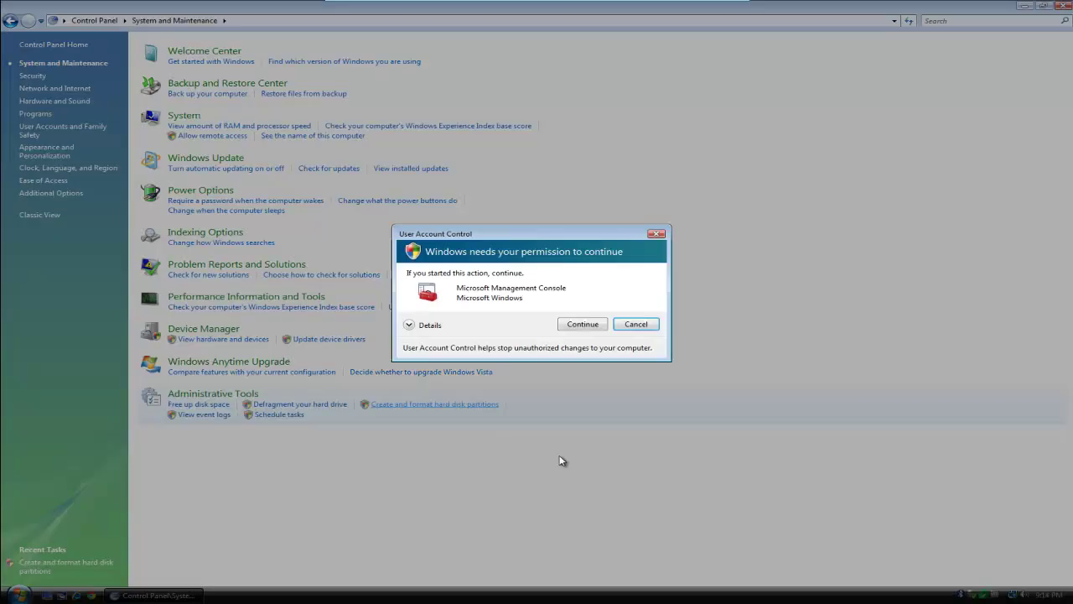
pyautogui.click(575, 323)
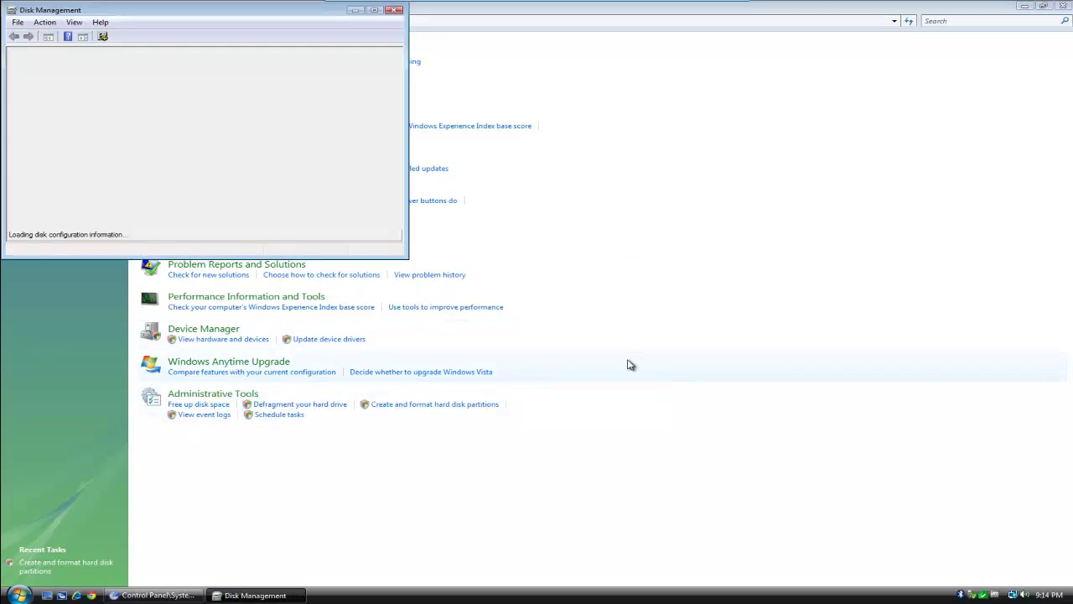
# Step: Close Control Panel, maximize Disk Management, and inspect the Vista (C:) and New Volume (E:) partitions
pyautogui.click(1062, 6)
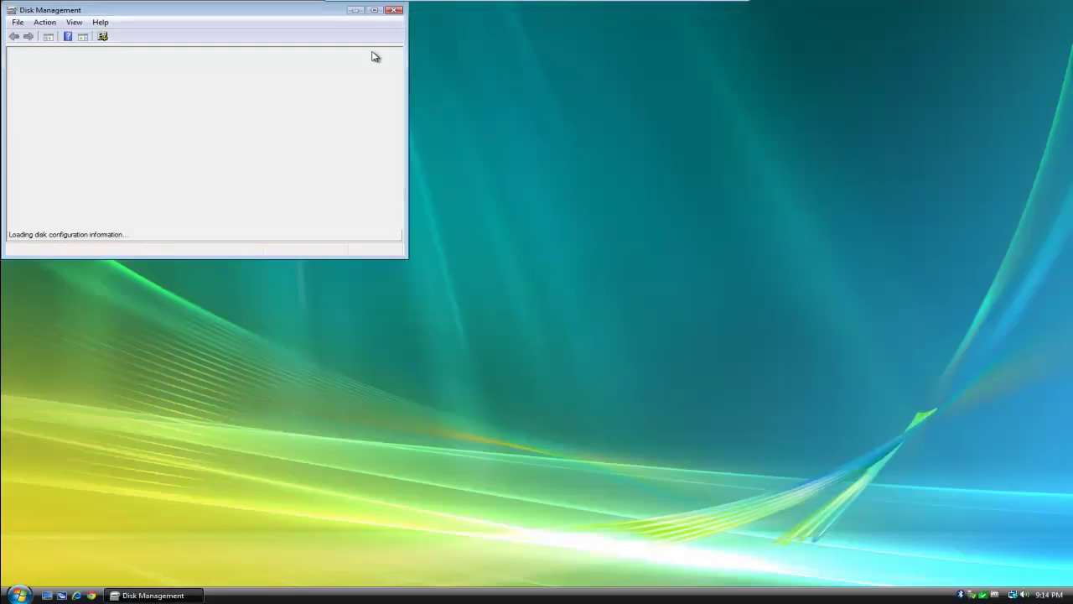
pyautogui.click(374, 9)
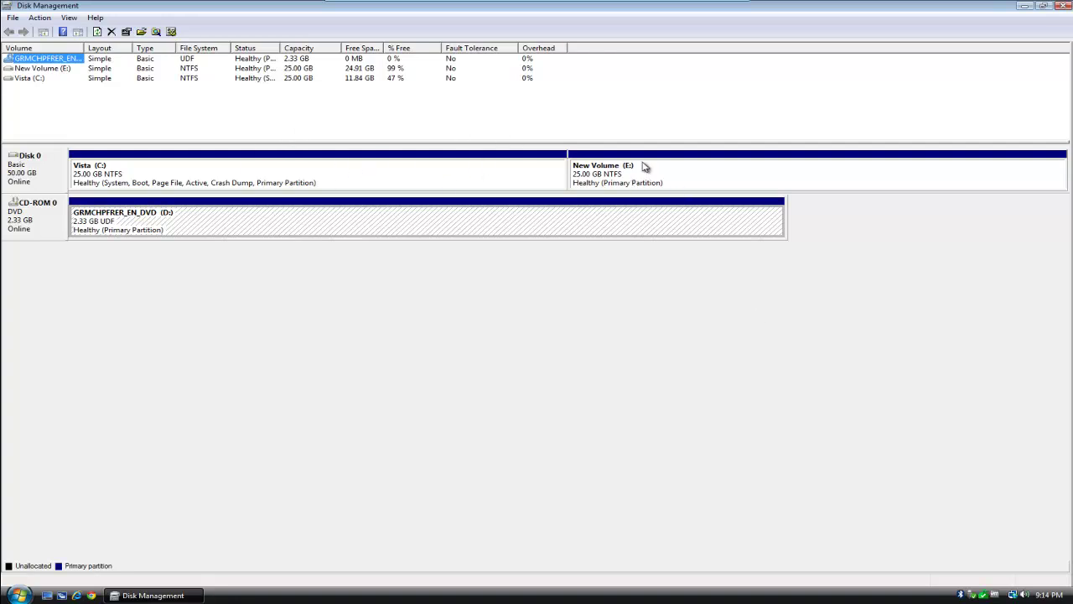
pyautogui.click(138, 176)
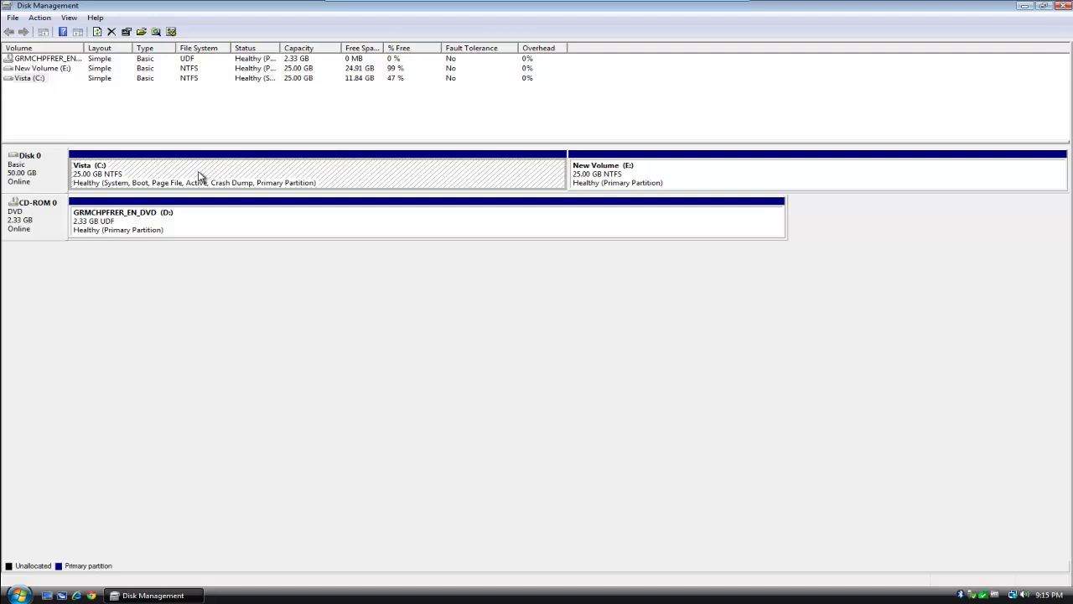
pyautogui.click(656, 182)
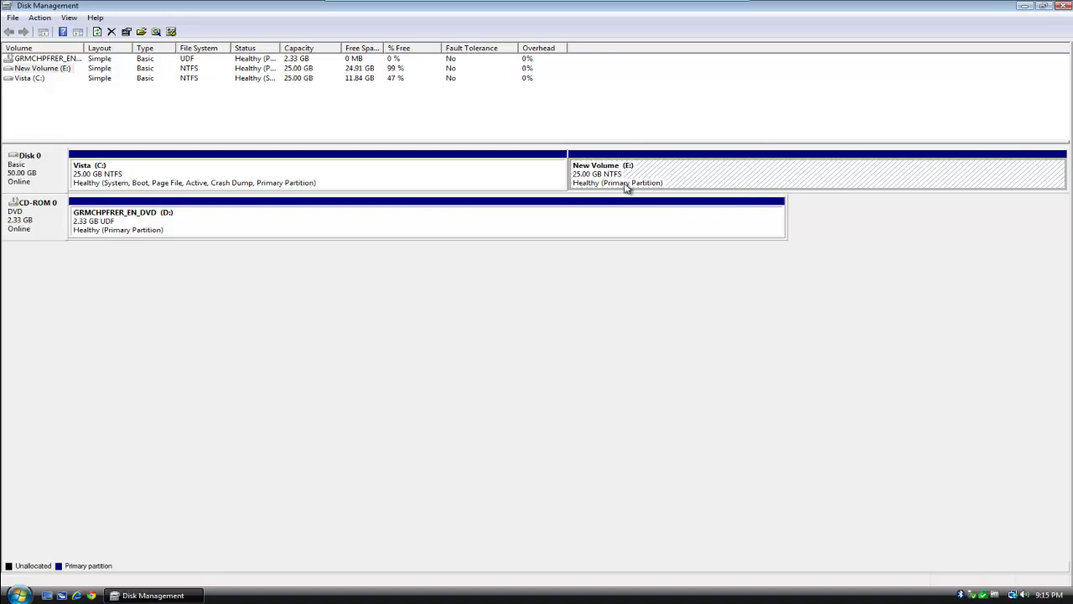
pyautogui.rightClick(658, 172)
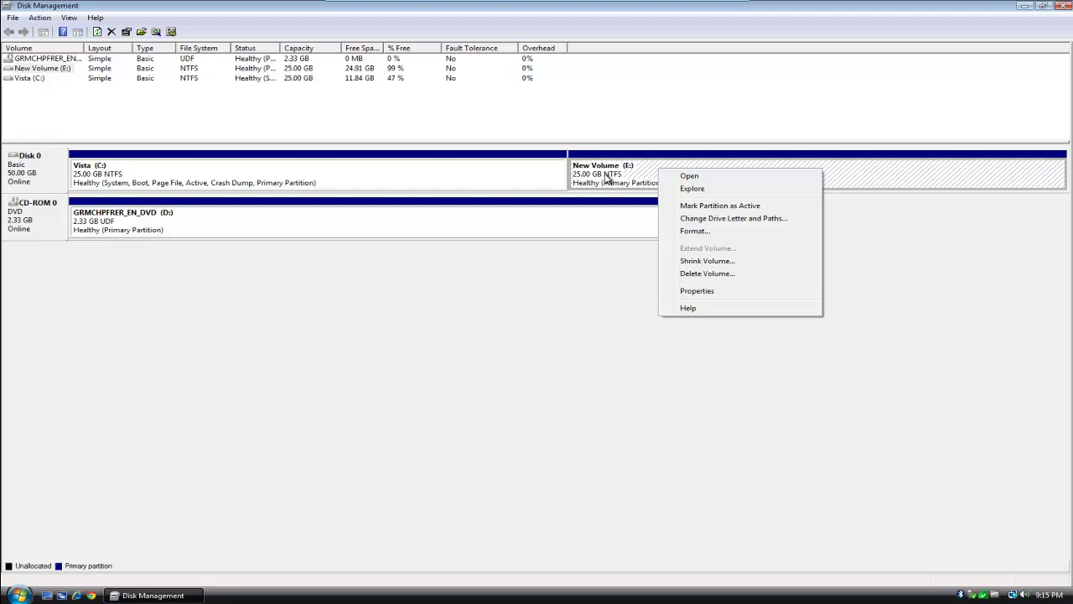
pyautogui.rightClick(638, 175)
pyautogui.rightClick(638, 175)
# Step: Change the E: partition's label from New Volume to 'Win 7' in its Properties
pyautogui.click(681, 296)
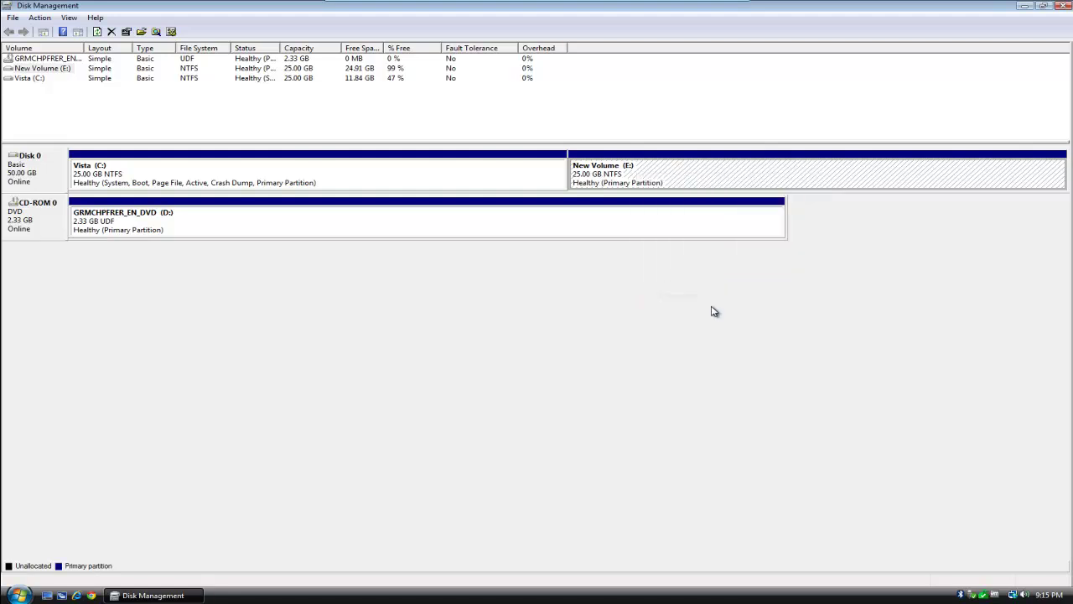
pyautogui.click(801, 351)
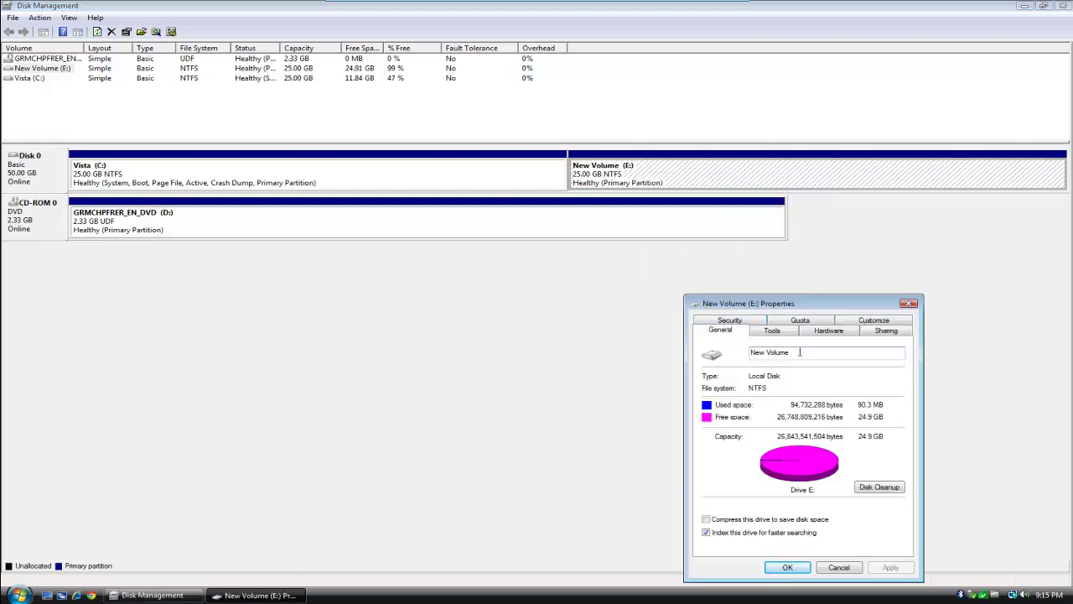
pyautogui.press('BackSpace')
pyautogui.press('BackSpace')
pyautogui.press('BackSpace')
pyautogui.press('BackSpace')
pyautogui.press('BackSpace')
pyautogui.press('BackSpace')
pyautogui.press('BackSpace')
pyautogui.press('BackSpace')
pyautogui.press('BackSpace')
pyautogui.press('BackSpace')
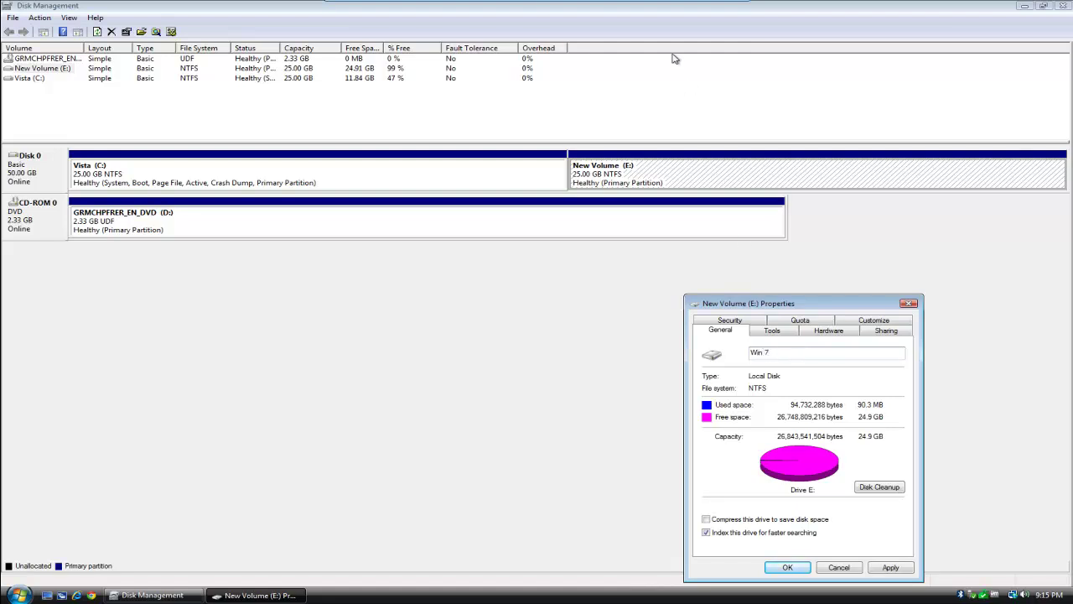
pyautogui.click(891, 569)
pyautogui.click(788, 569)
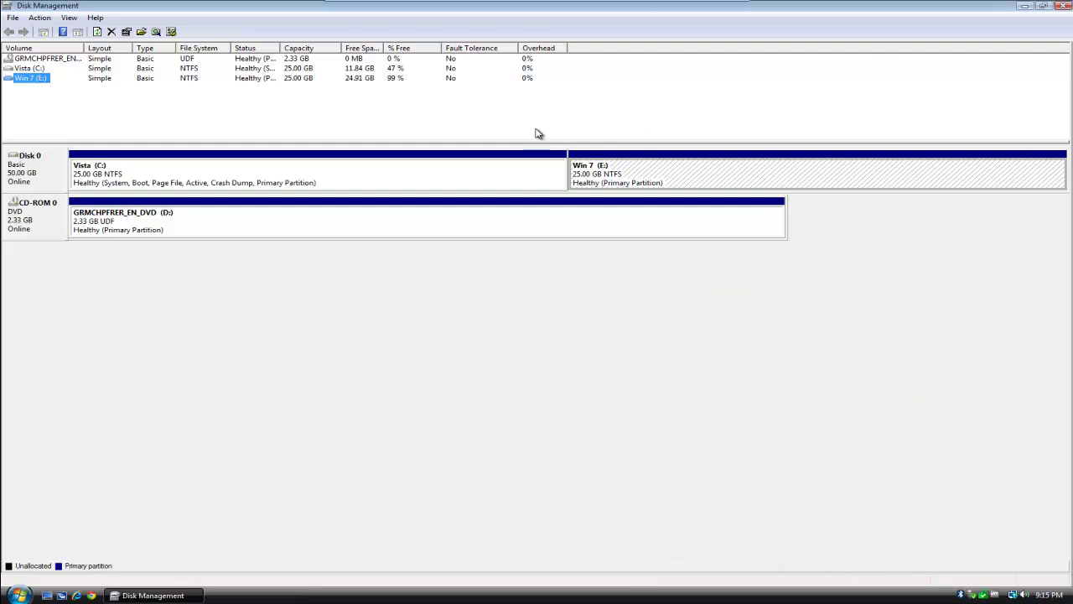
pyautogui.click(404, 183)
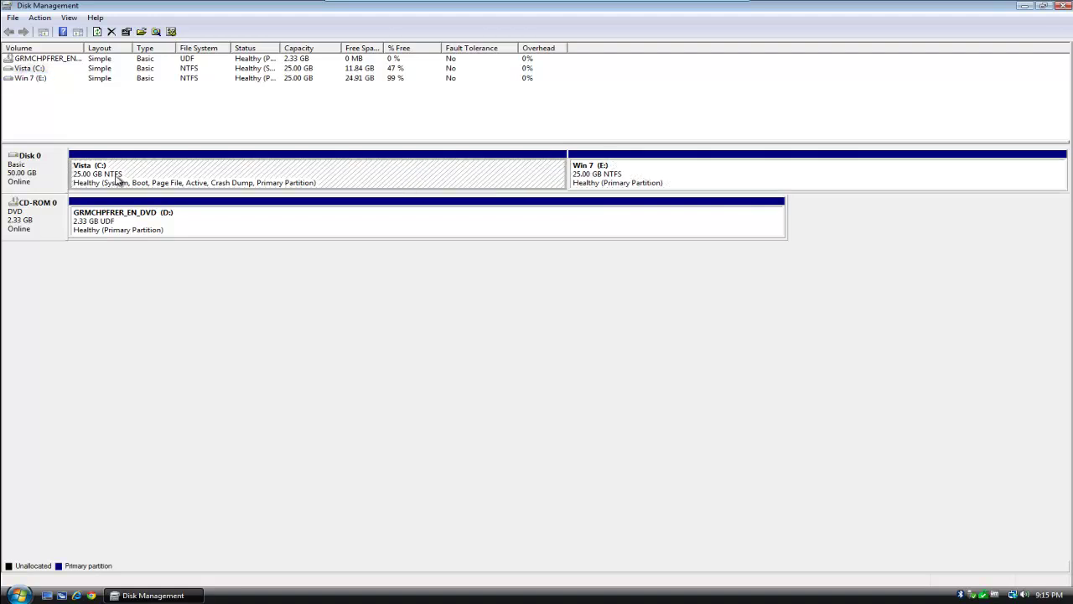
pyautogui.click(634, 182)
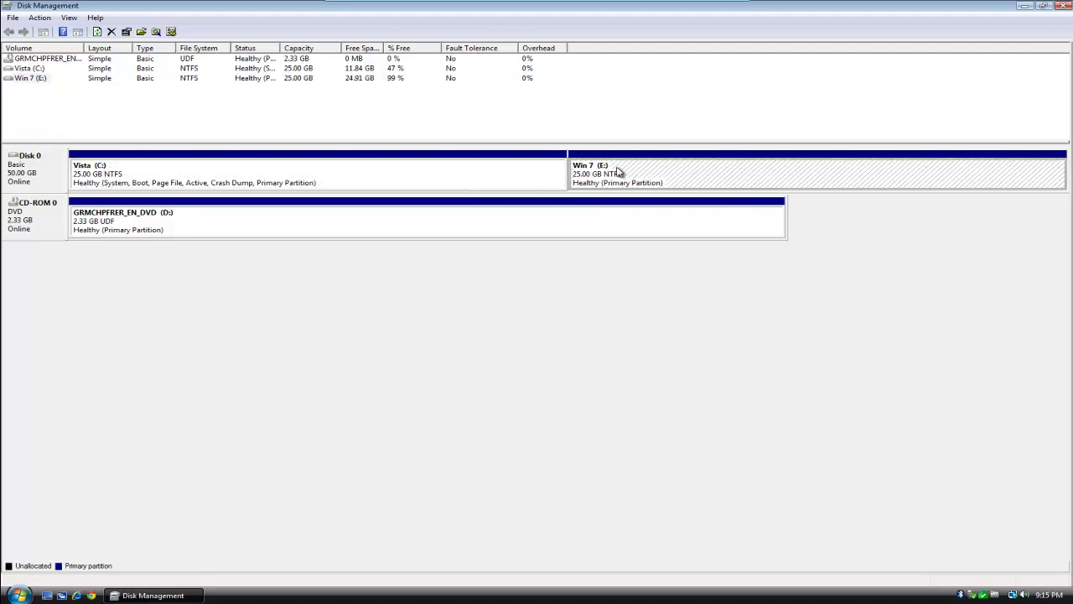
# Step: Close Disk Management and run the Windows 7 disc from DVD RW Drive (D:), allowing the UAC prompt
pyautogui.click(1061, 6)
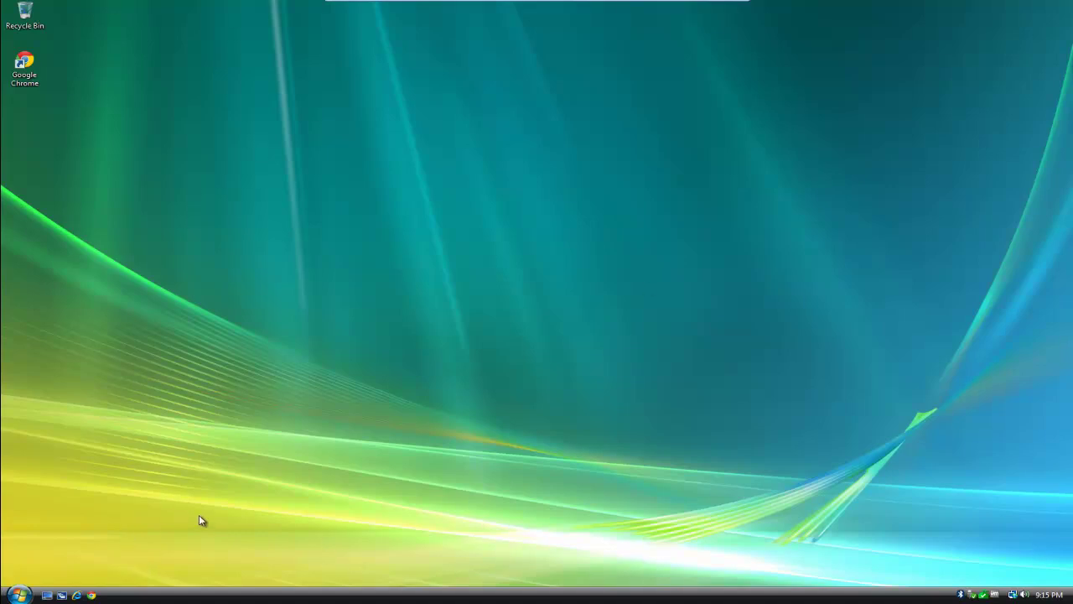
pyautogui.click(18, 592)
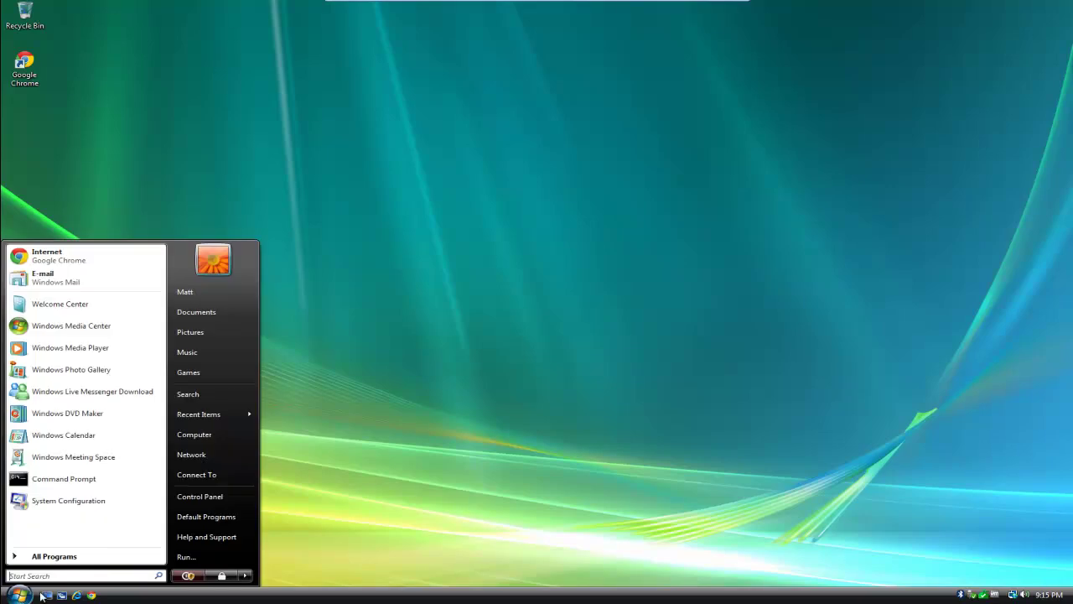
pyautogui.click(206, 442)
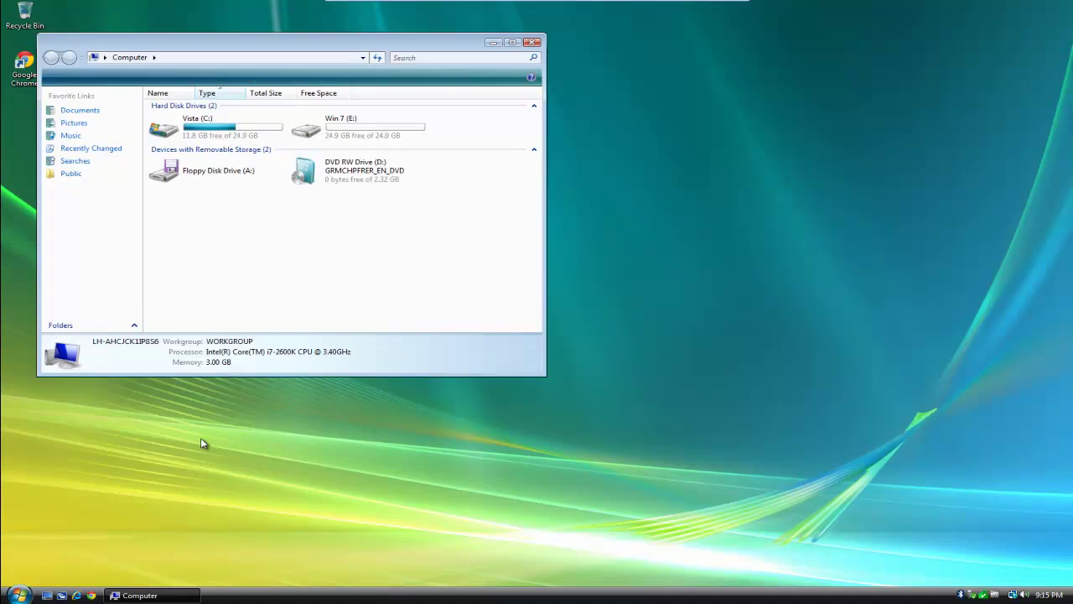
pyautogui.doubleClick(339, 170)
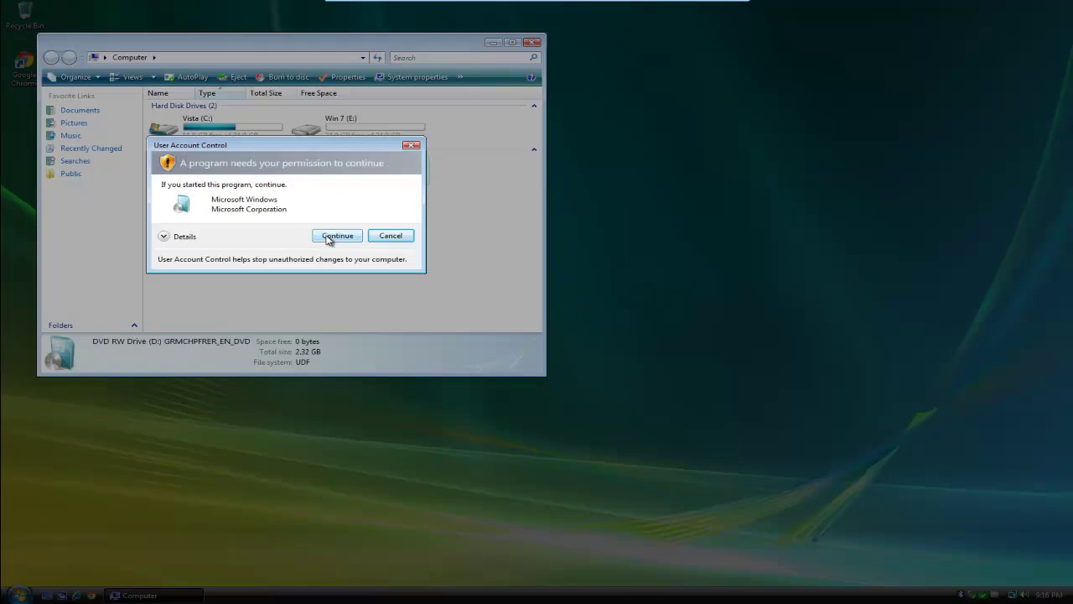
pyautogui.click(336, 235)
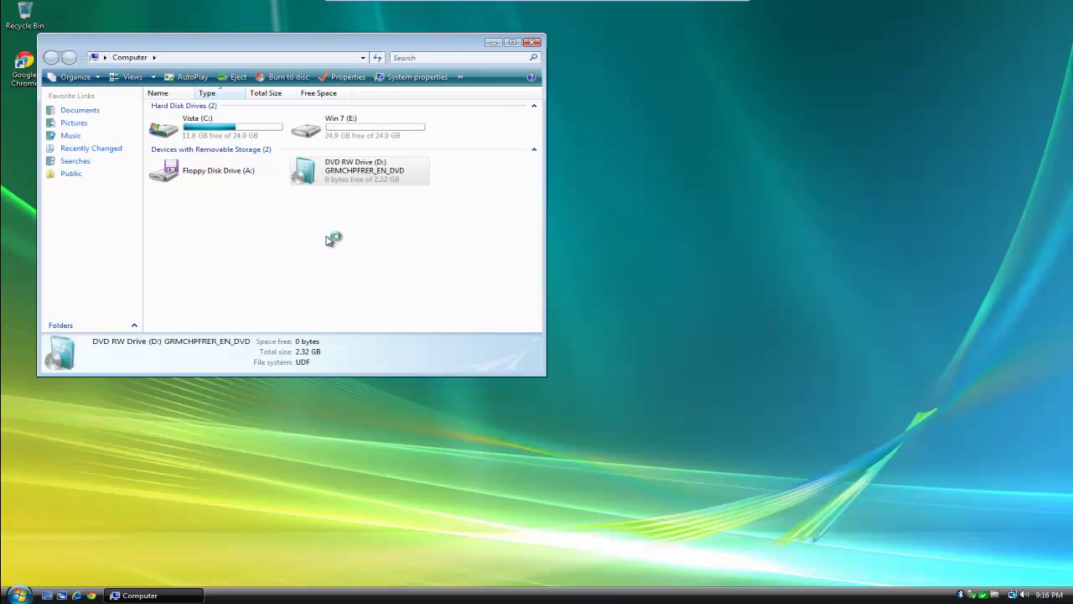
# Step: Close the Computer window while Windows 7 Setup loads to the updates page
pyautogui.click(532, 42)
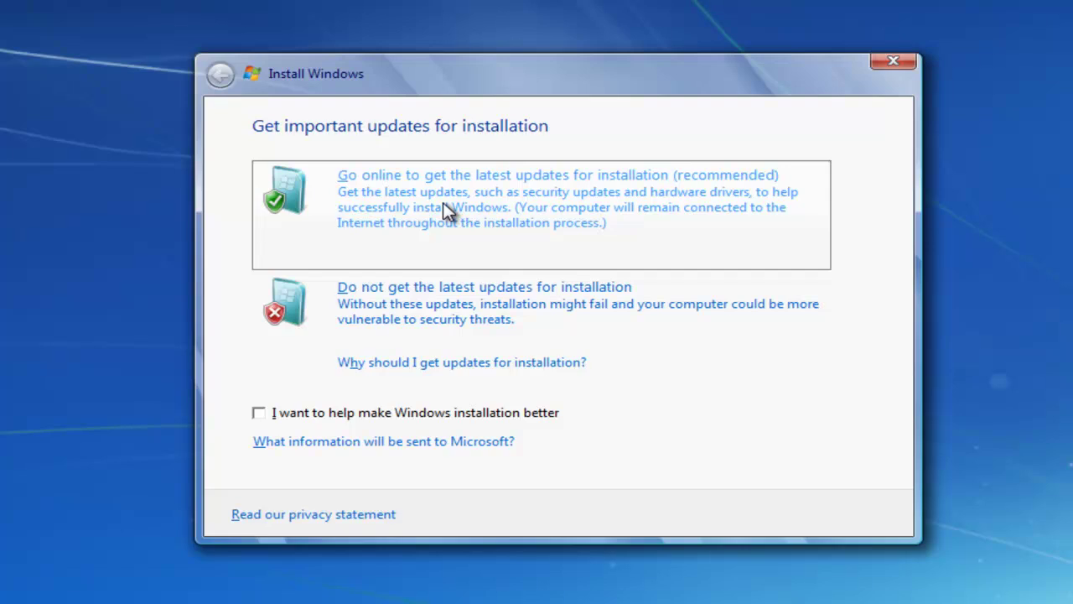
# Step: Go online for the latest installation updates, then accept the Windows 7 license terms
pyautogui.click(440, 209)
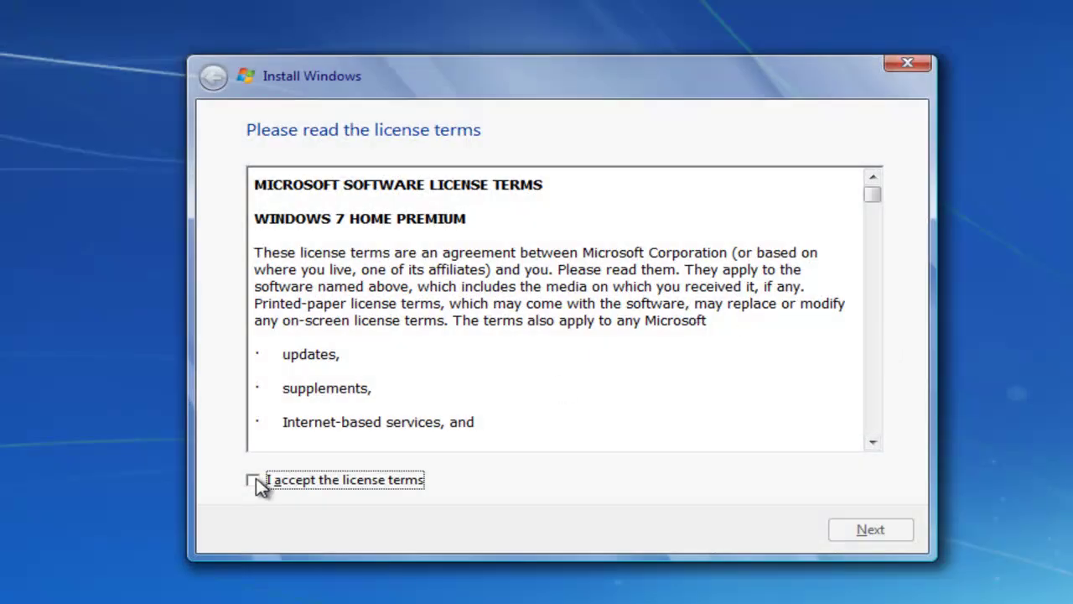
pyautogui.click(253, 481)
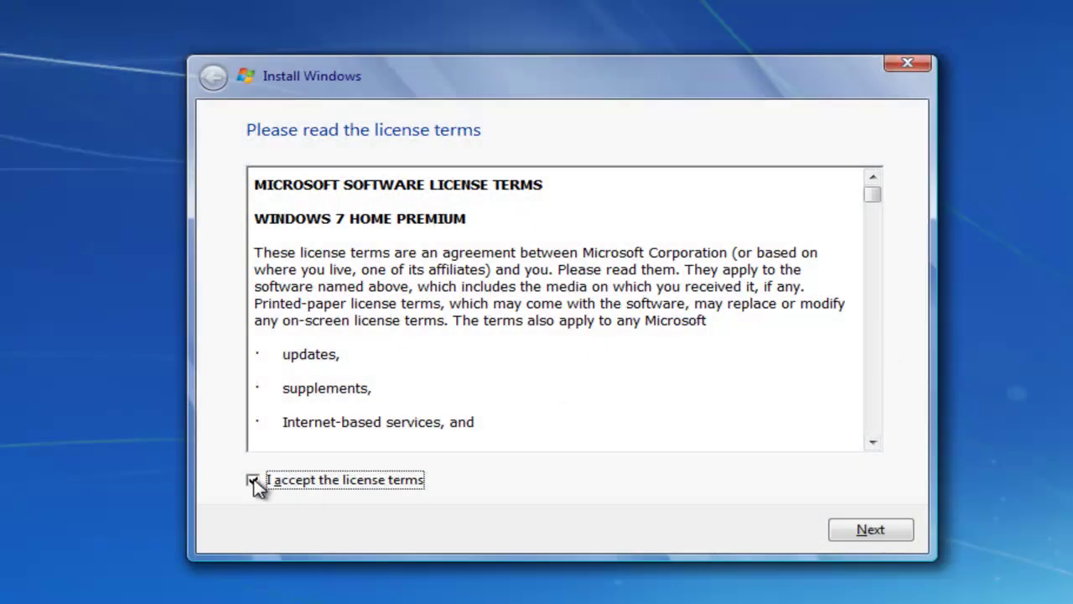
pyautogui.click(870, 530)
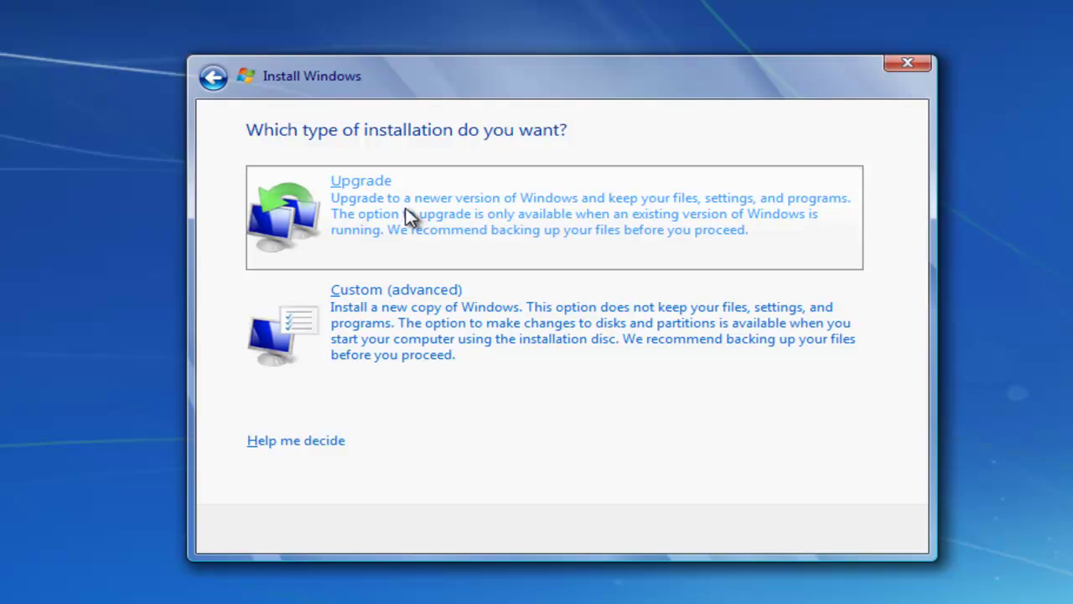
# Step: Choose Custom (advanced) installation targeting Disk 0 Partition 2: Win 7 (E:)
pyautogui.click(419, 332)
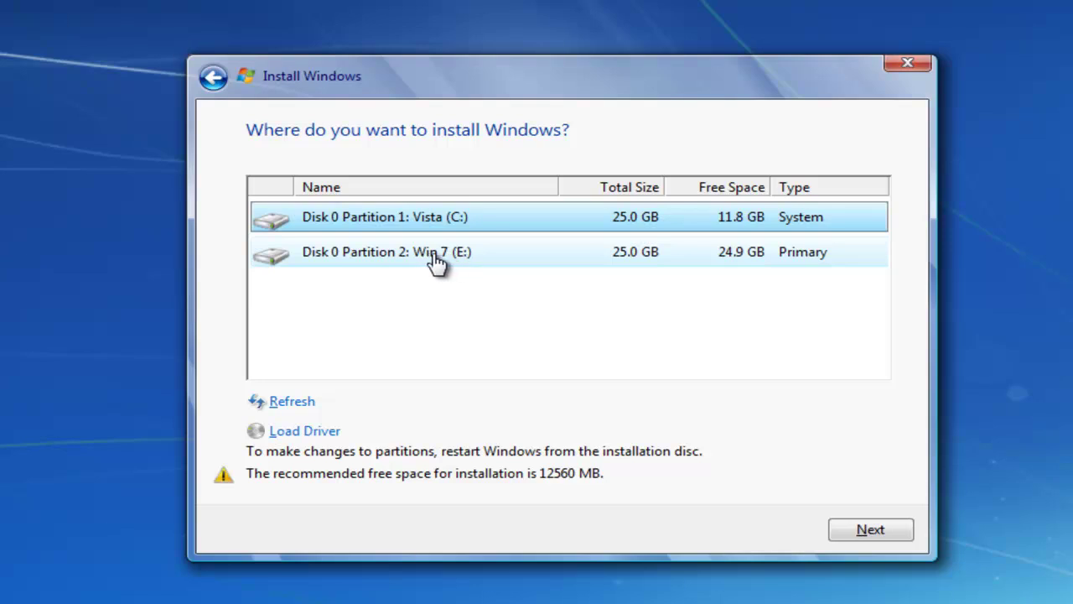
pyautogui.click(457, 255)
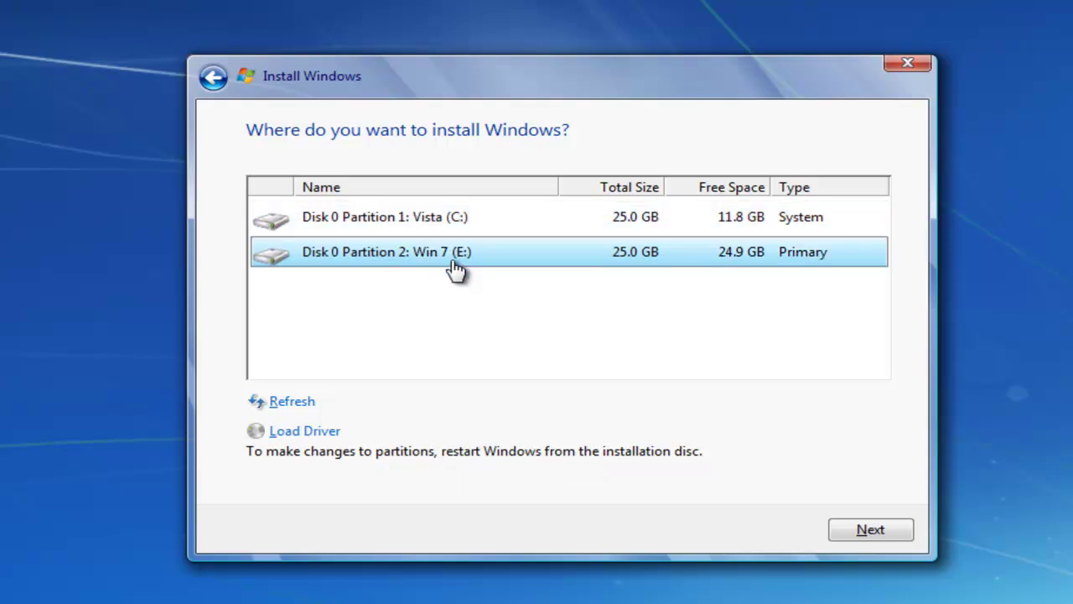
pyautogui.click(863, 534)
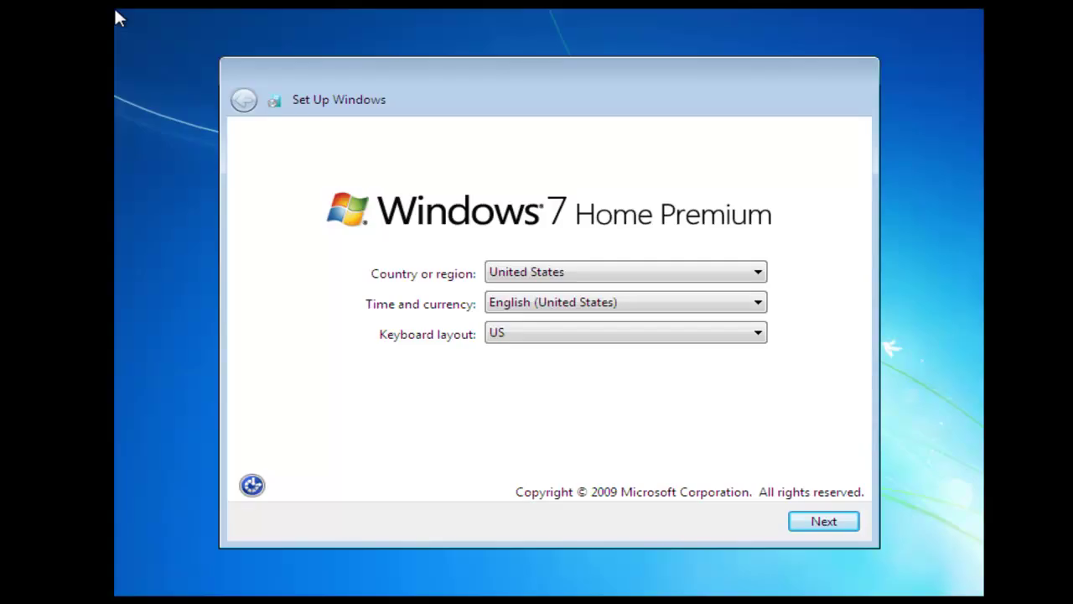
# Step: Set the country to United Kingdom
pyautogui.click(759, 275)
pyautogui.click(612, 257)
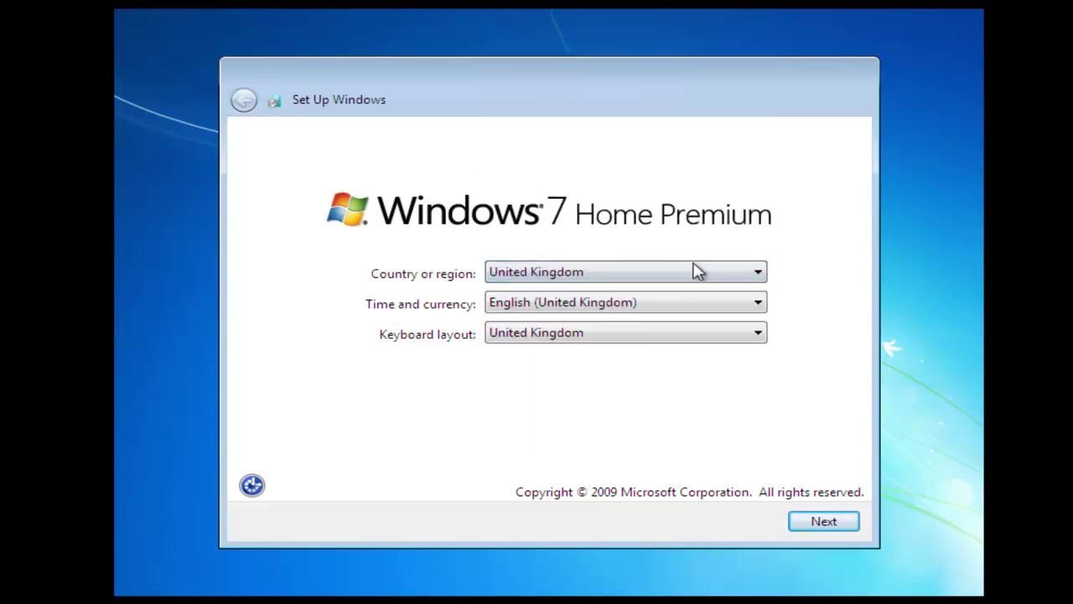
pyautogui.click(827, 522)
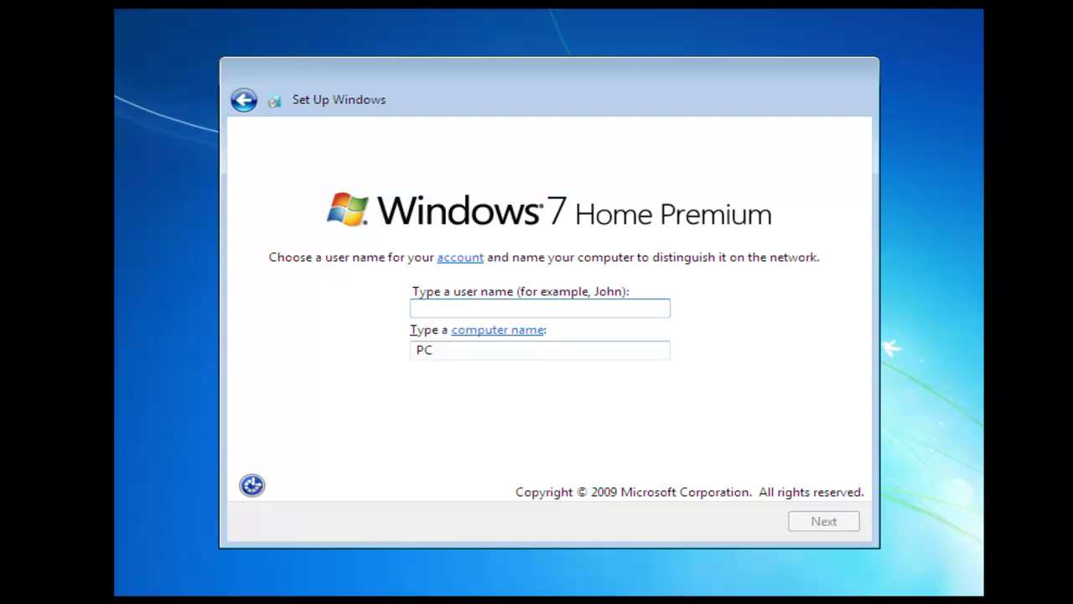
# Step: Create user 'DIY' with no password or product key, then use recommended settings
pyautogui.write('DIY')
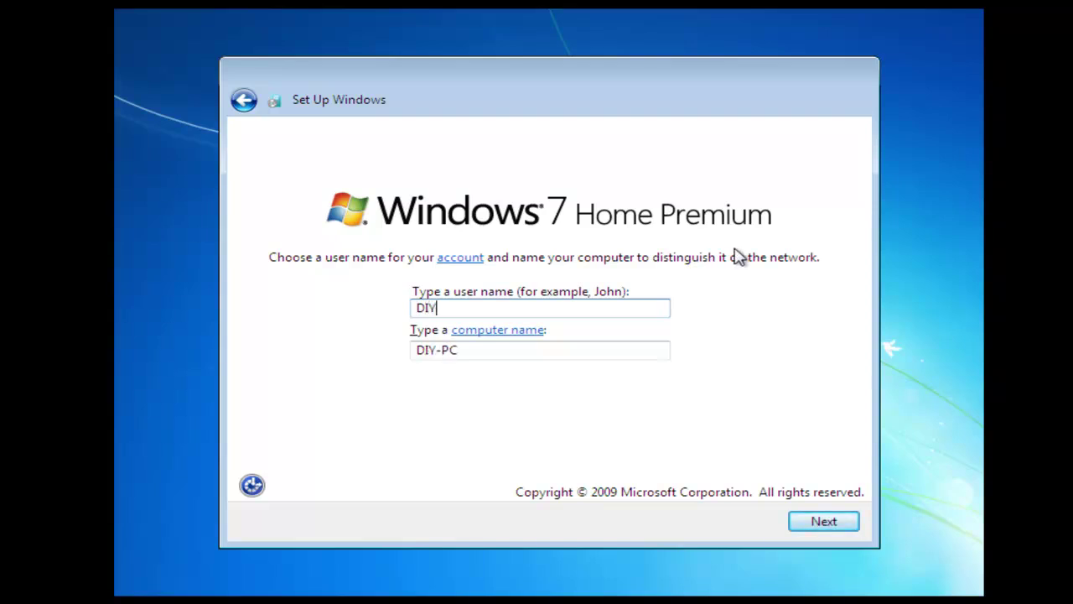
pyautogui.click(818, 523)
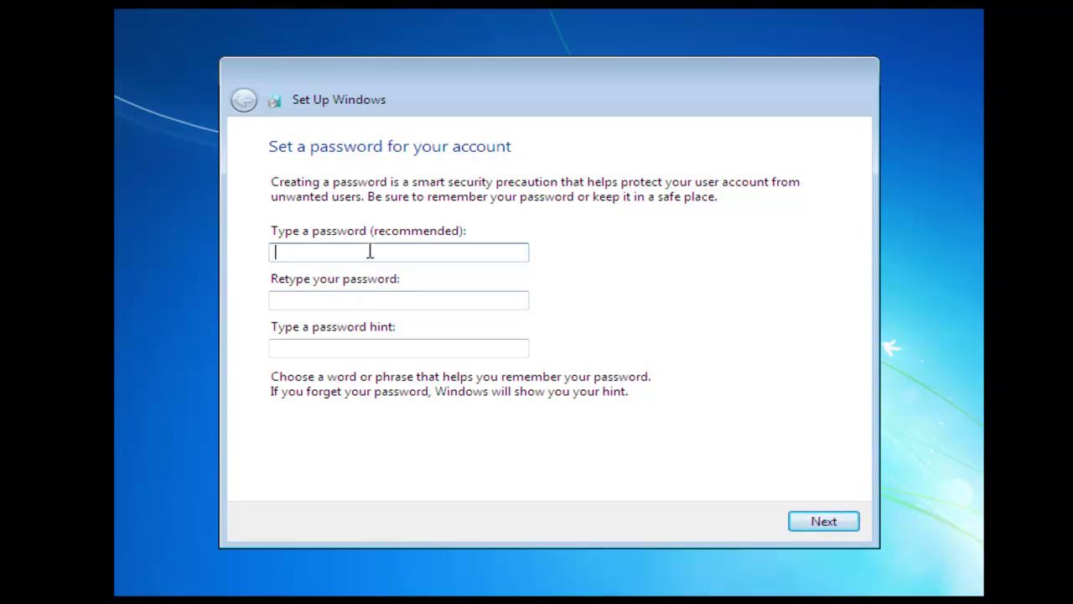
pyautogui.click(814, 526)
pyautogui.click(276, 343)
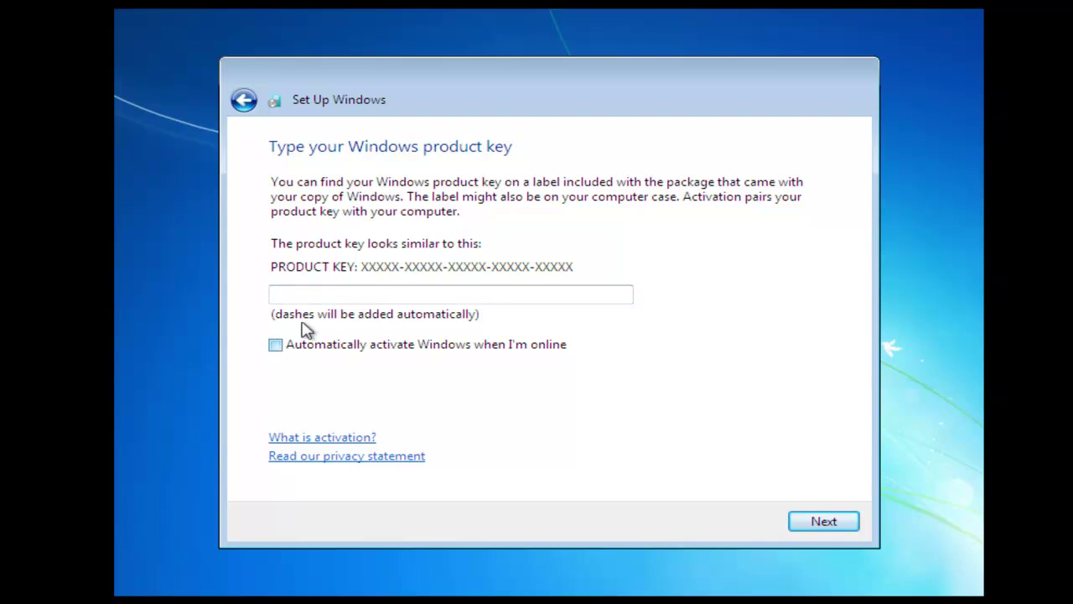
pyautogui.click(822, 523)
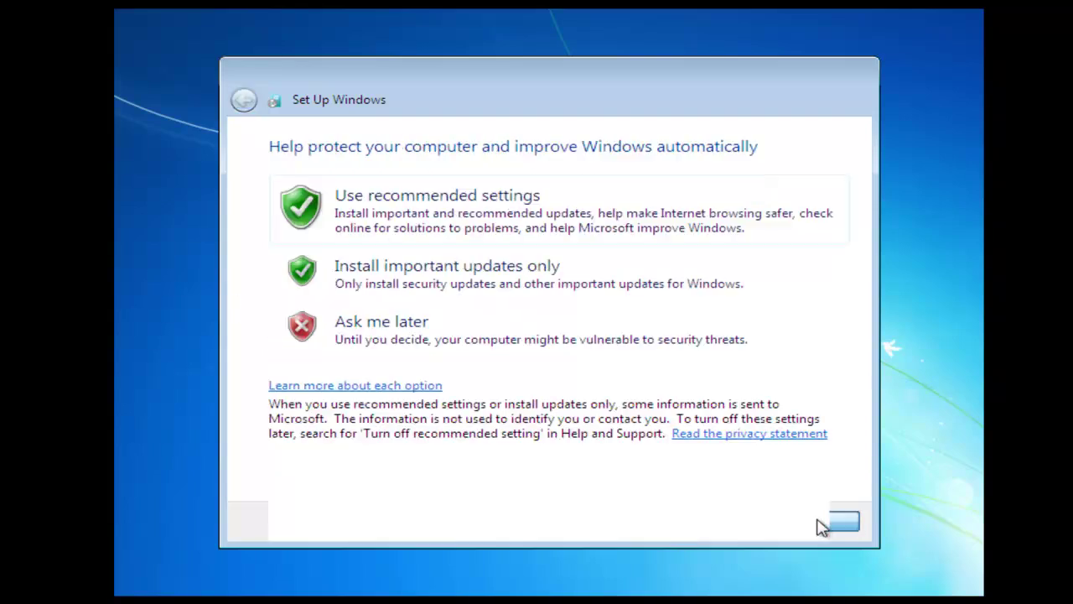
pyautogui.click(419, 211)
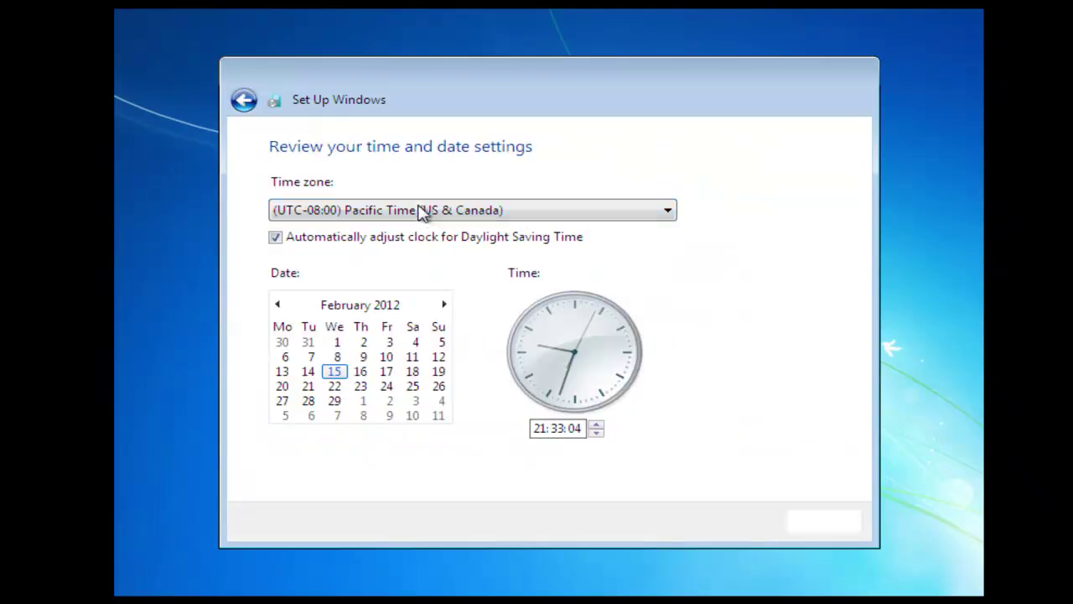
# Step: Pick time zone (UTC) Dublin, Edinburgh, Lisbon, London and set the network to Home
pyautogui.click(660, 221)
pyautogui.moveTo(669, 176); pyautogui.dragTo(661, 228)
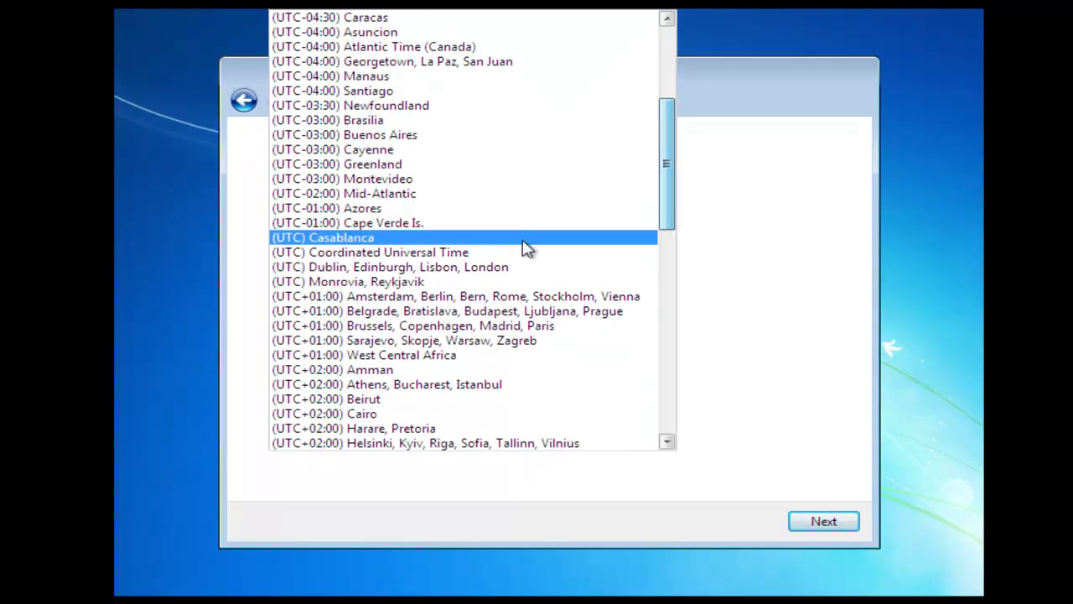
pyautogui.click(490, 267)
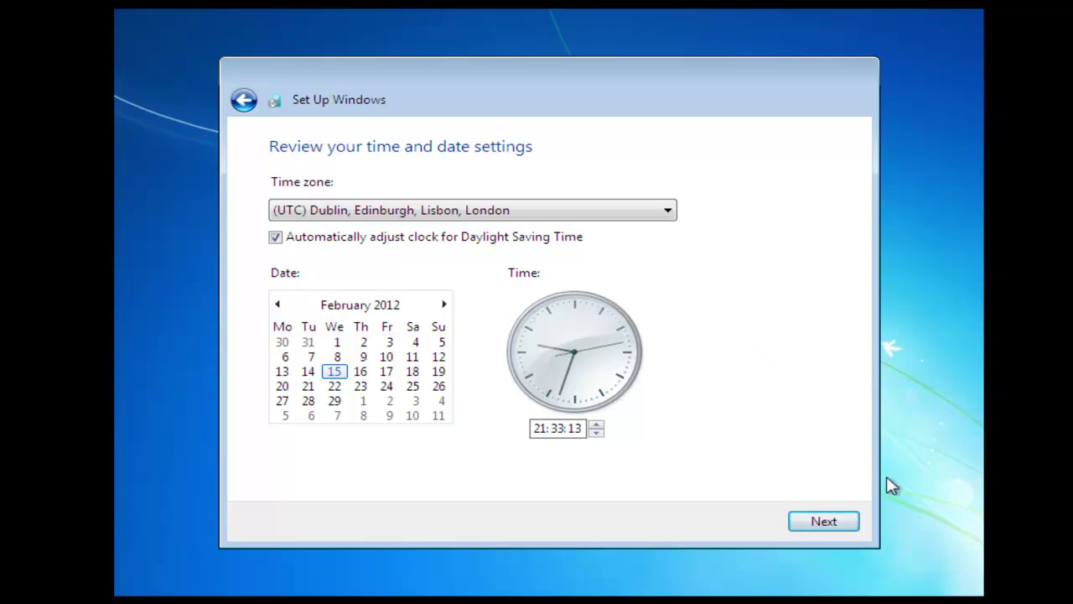
pyautogui.click(840, 516)
pyautogui.click(372, 249)
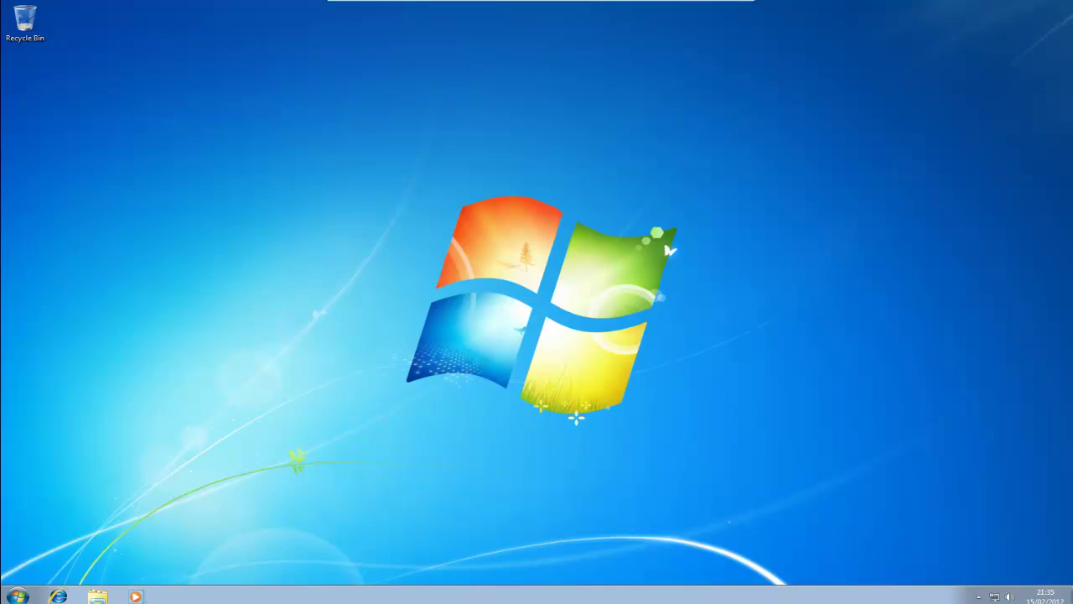
# Step: Open 'Create and format hard disk partitions' under System and Security, then close Control Panel
pyautogui.click(18, 595)
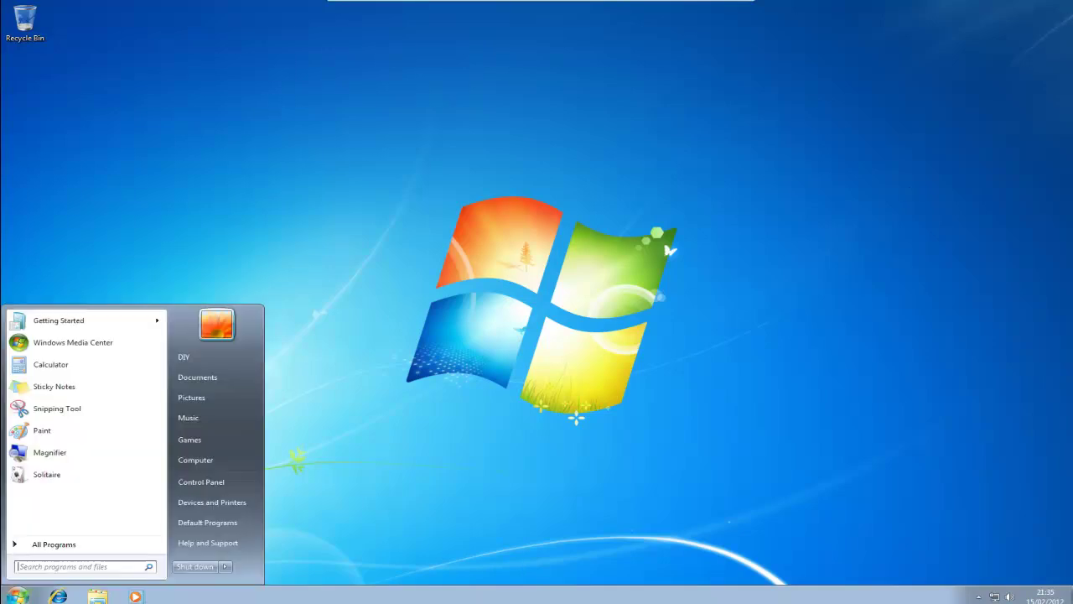
pyautogui.click(212, 485)
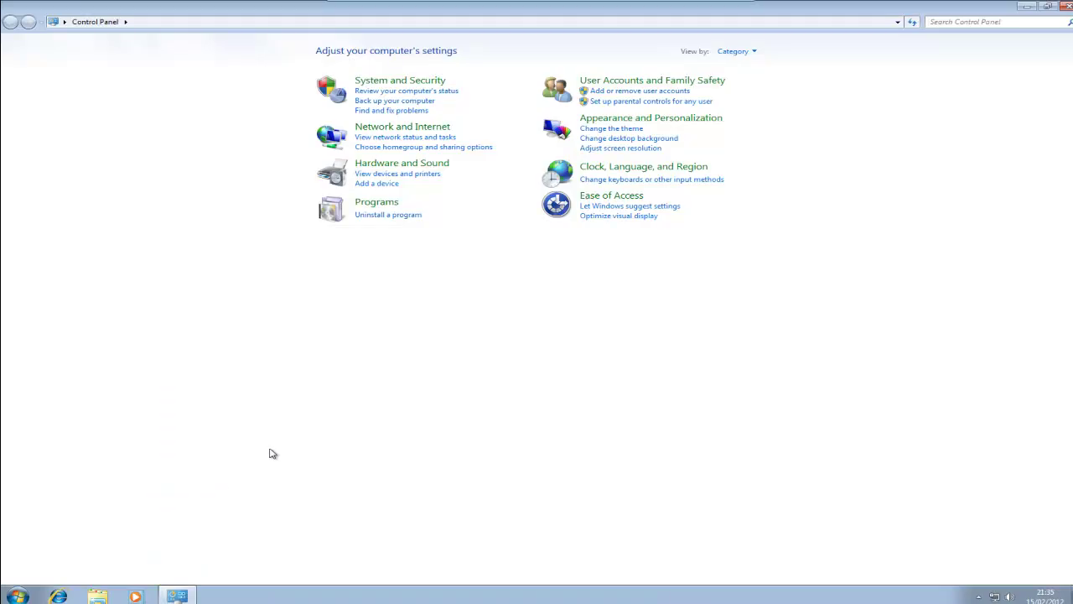
pyautogui.click(389, 80)
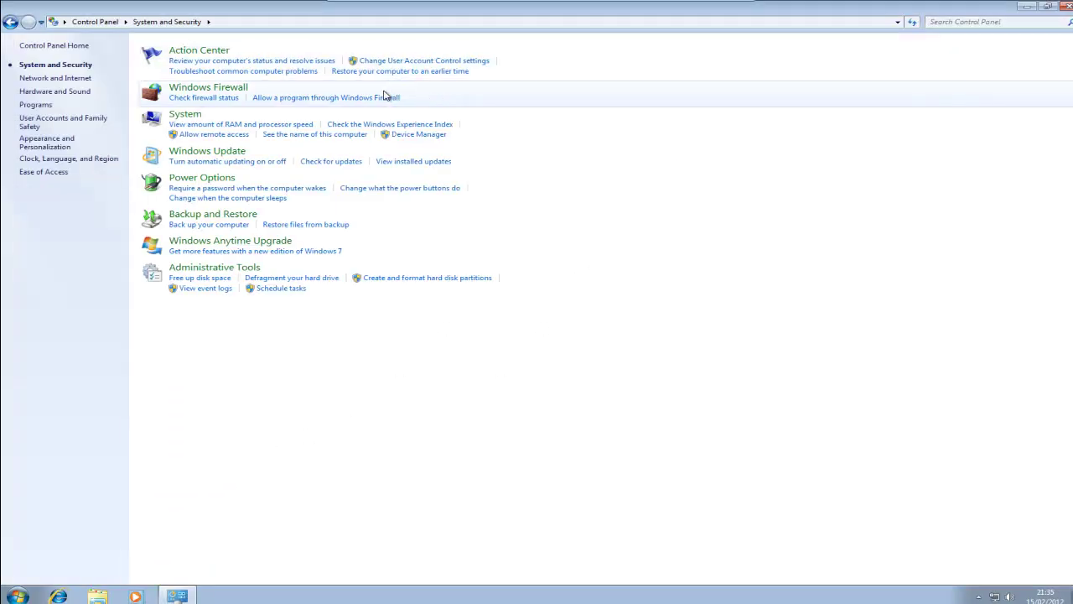
pyautogui.click(426, 277)
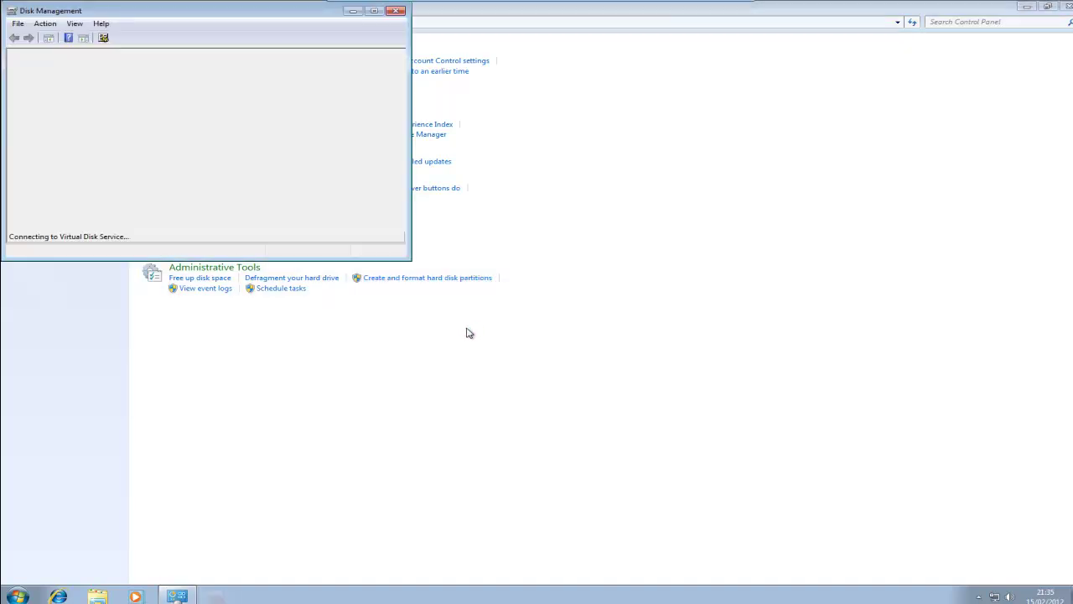
pyautogui.click(1068, 7)
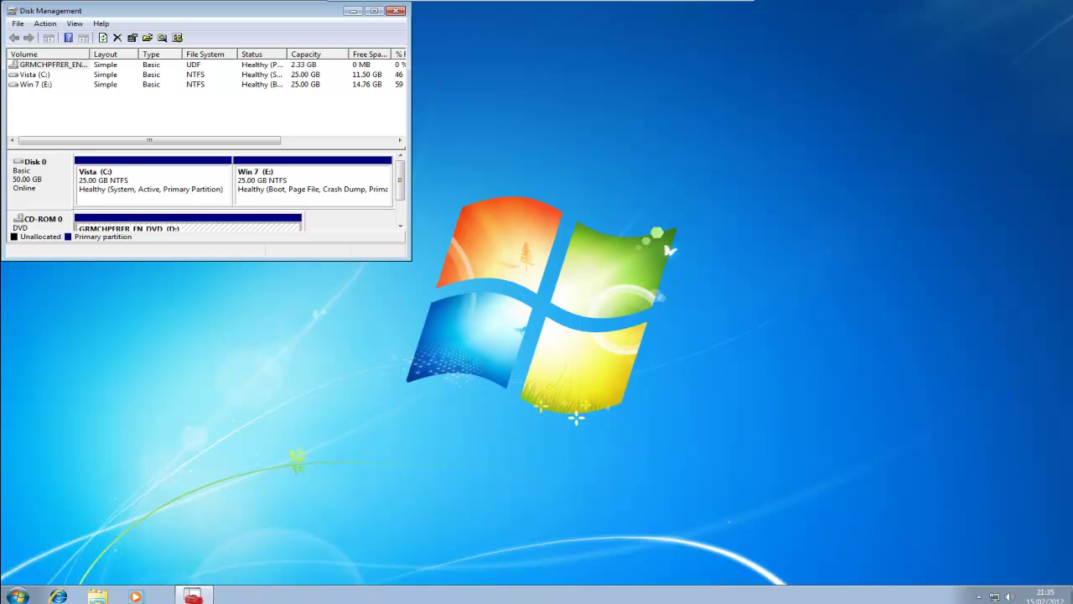
# Step: Maximize Disk Management and check that Win 7 (E:) is the boot partition beside Vista (C:)
pyautogui.click(374, 10)
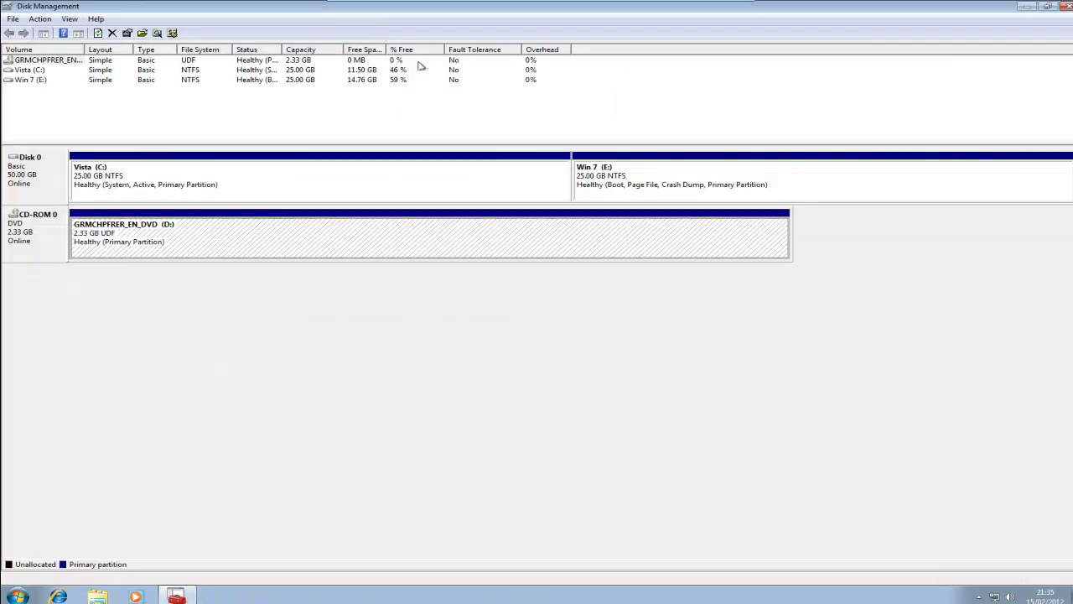
pyautogui.click(625, 183)
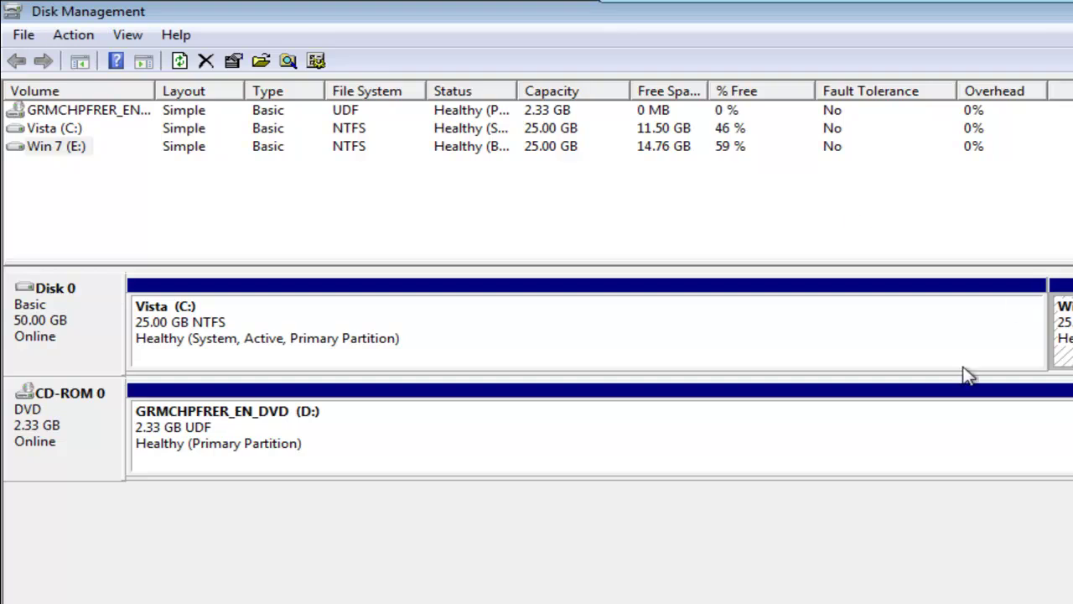
pyautogui.click(549, 334)
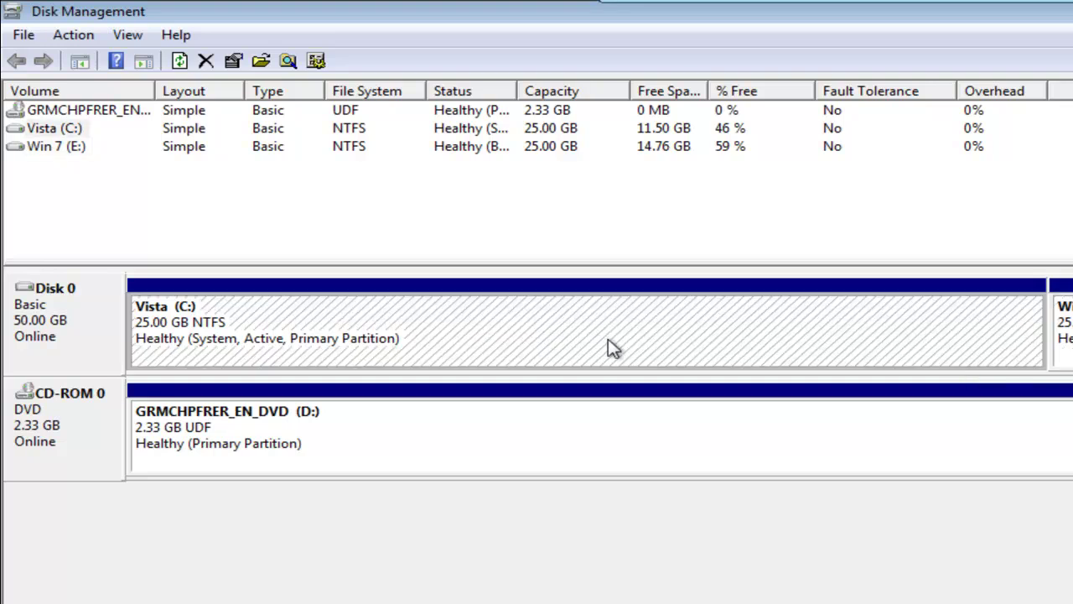
pyautogui.click(414, 327)
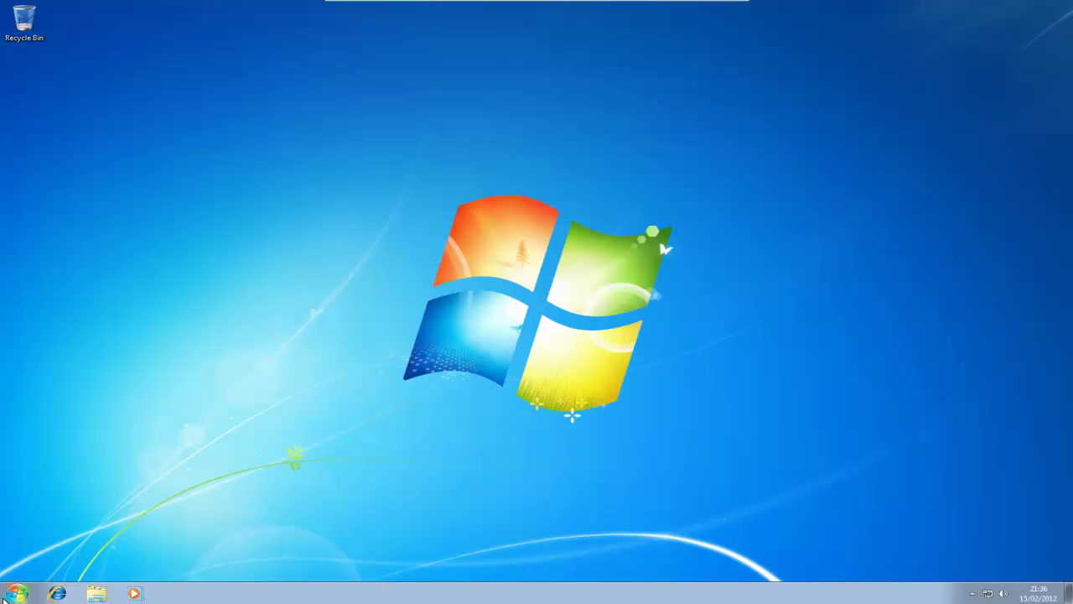
# Step: Restart the computer and pick Microsoft Windows Vista in Windows Boot Manager
pyautogui.click(17, 594)
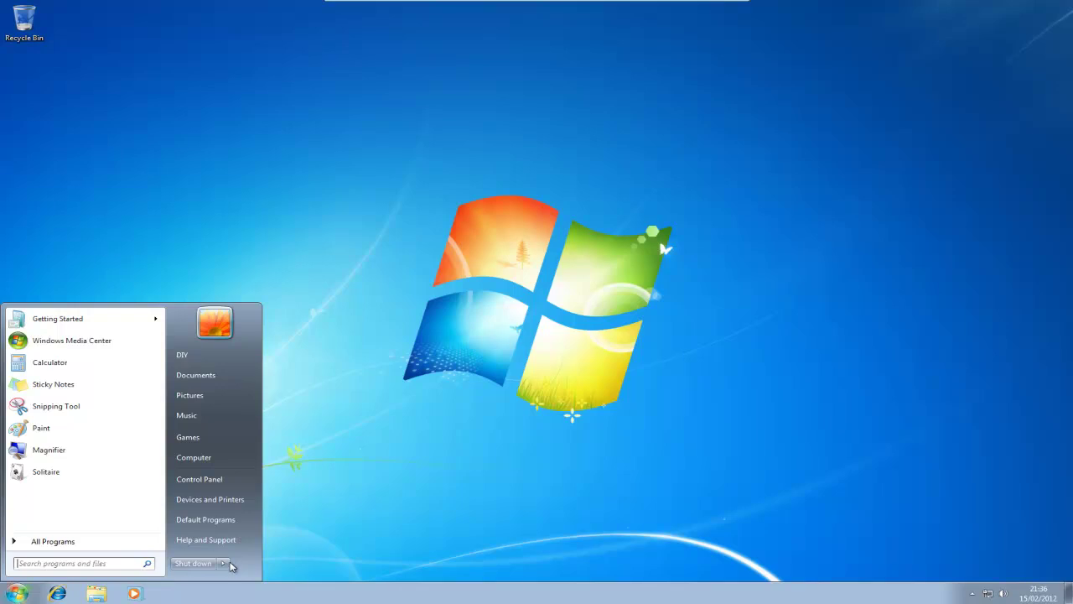
pyautogui.moveTo(227, 565)
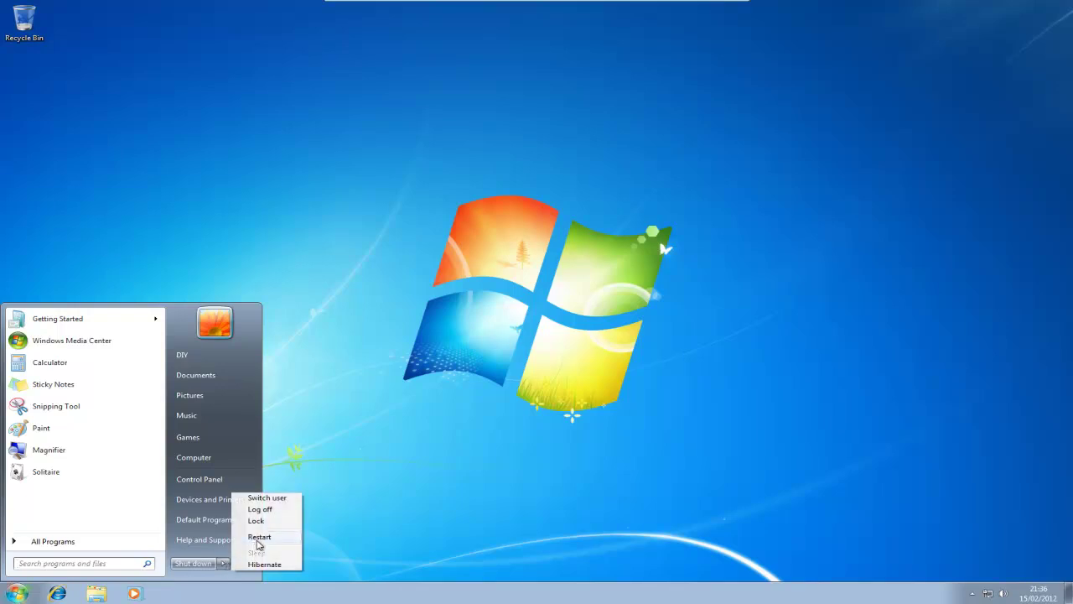
pyautogui.click(259, 537)
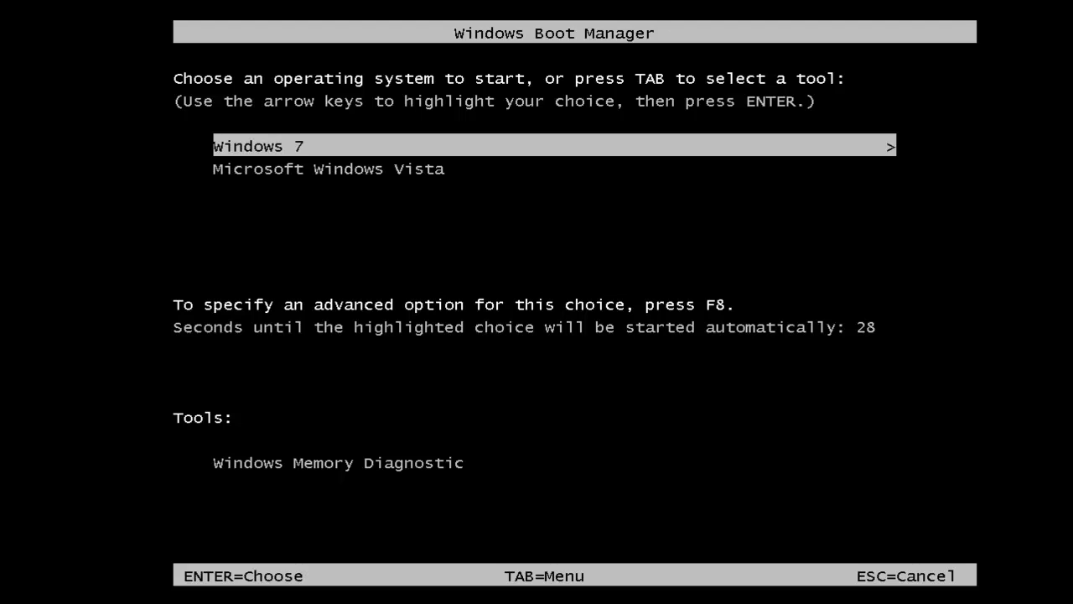
pyautogui.press('Down')
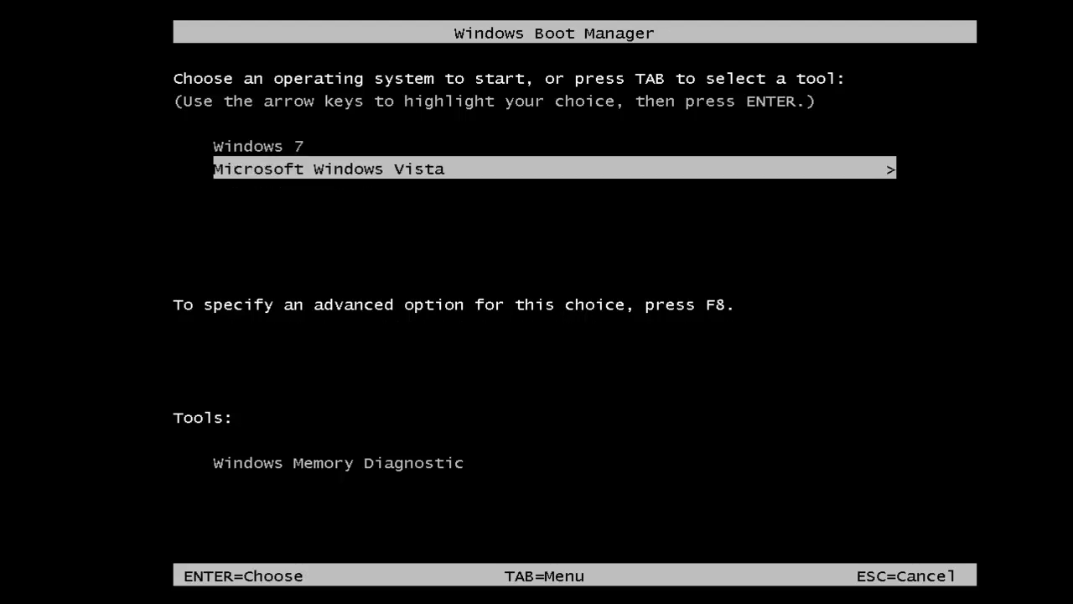